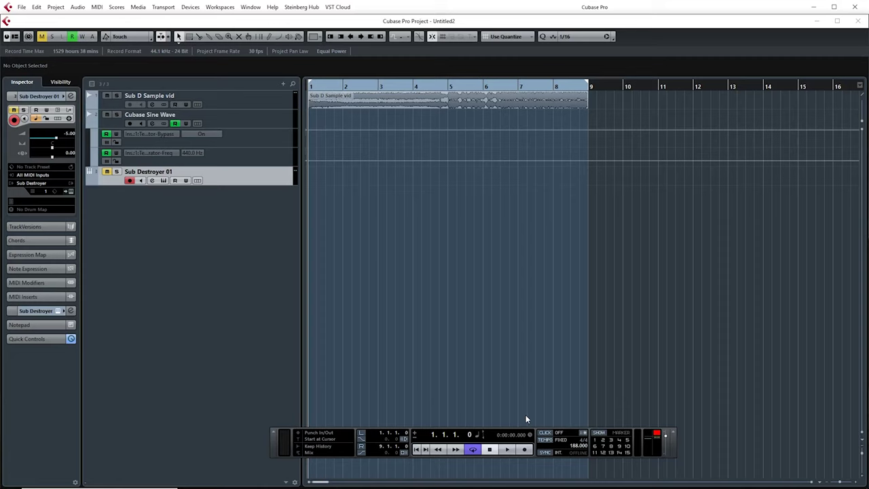
pyautogui.press('space')
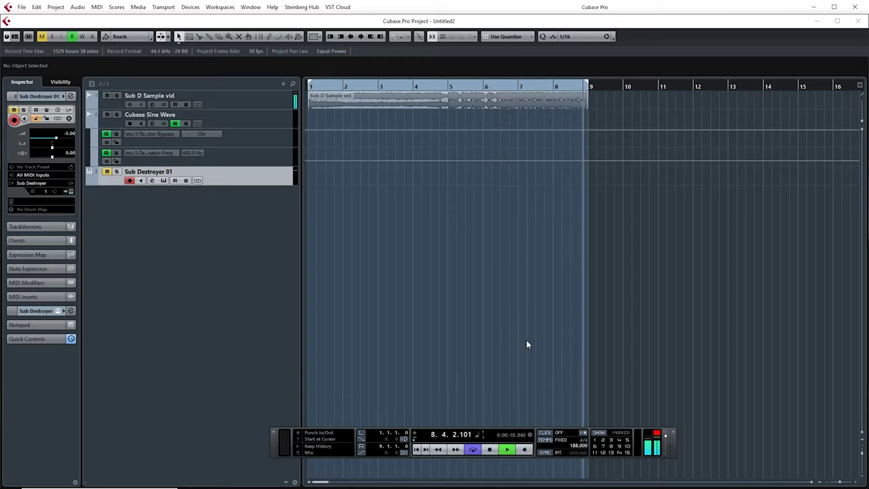
pyautogui.press('space')
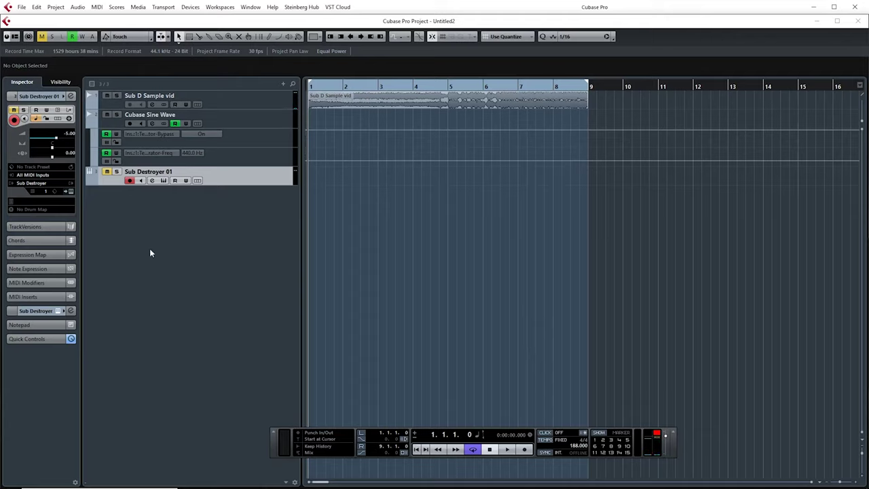
pyautogui.click(117, 129)
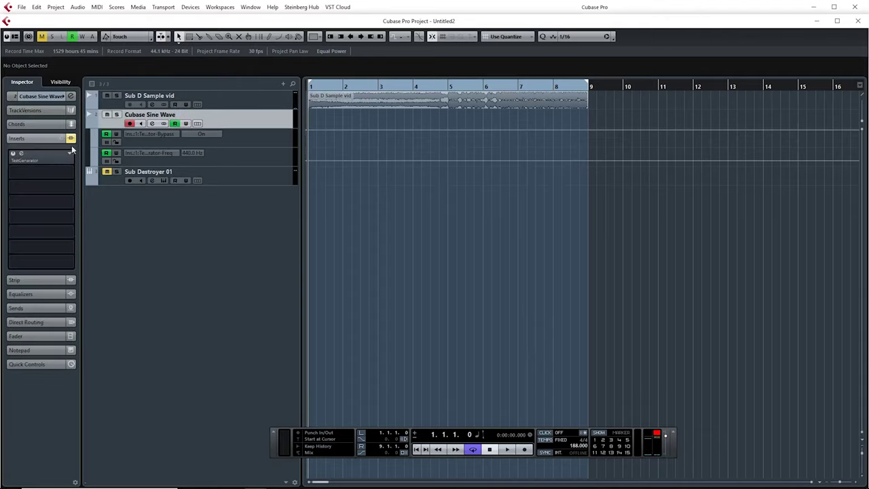
# - In the sine track's TestGenerator, toggle Bypass off and on, then try sine and keep triangle
pyautogui.click(21, 153)
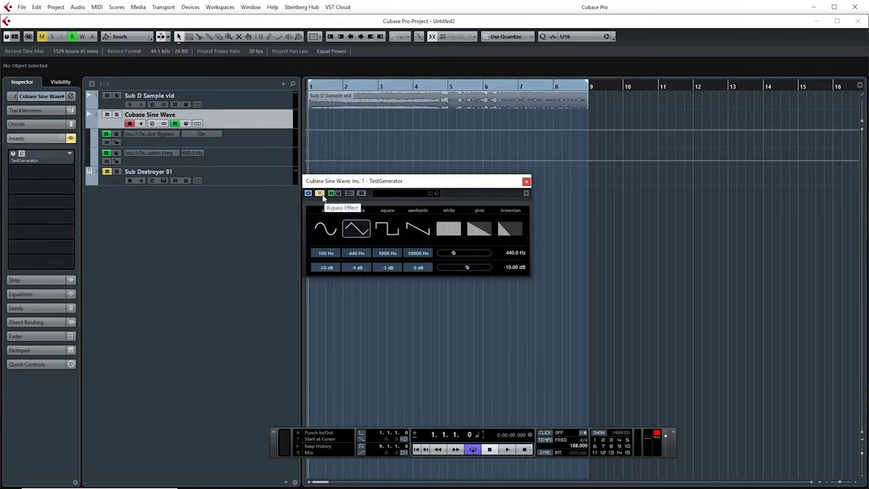
pyautogui.click(322, 195)
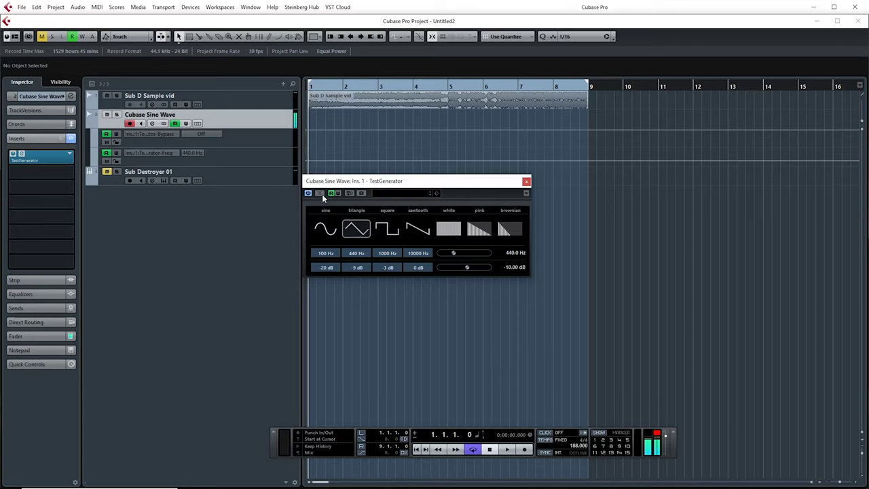
pyautogui.click(322, 195)
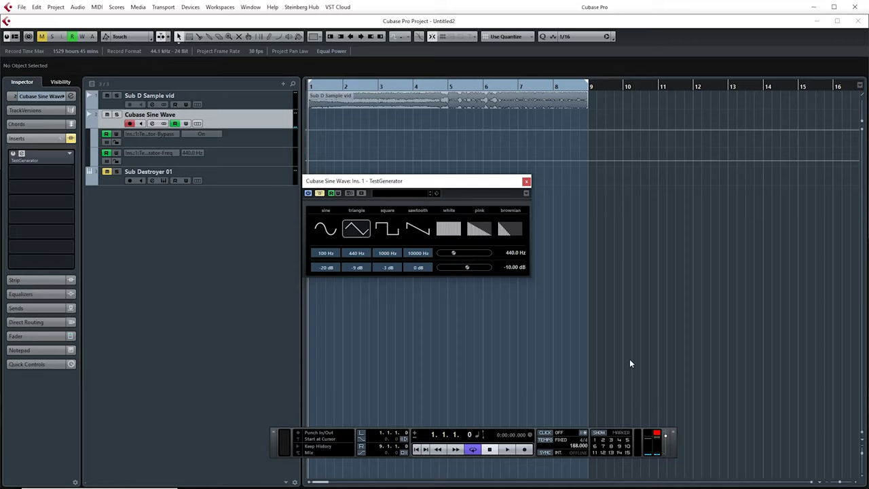
pyautogui.click(326, 231)
pyautogui.click(358, 232)
pyautogui.click(526, 181)
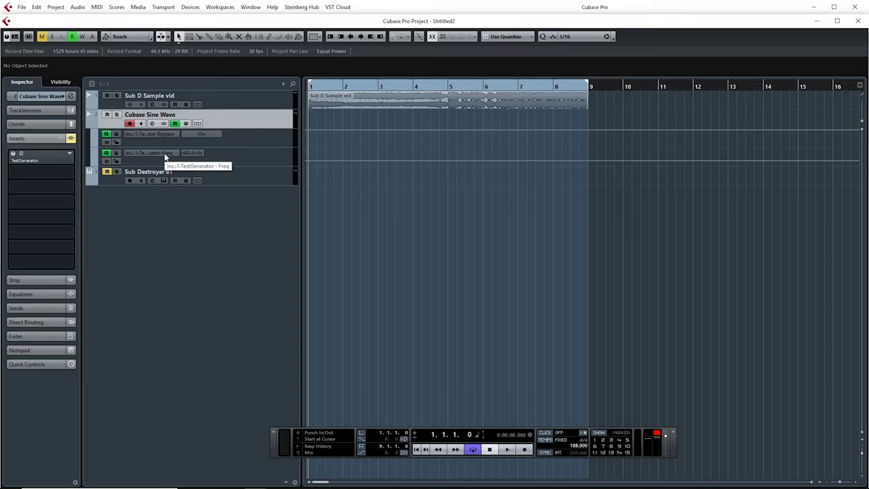
# - Browse the TestGenerator parameters under More..., cancel, and add a Bypass point at bar 5
pyautogui.click(159, 133)
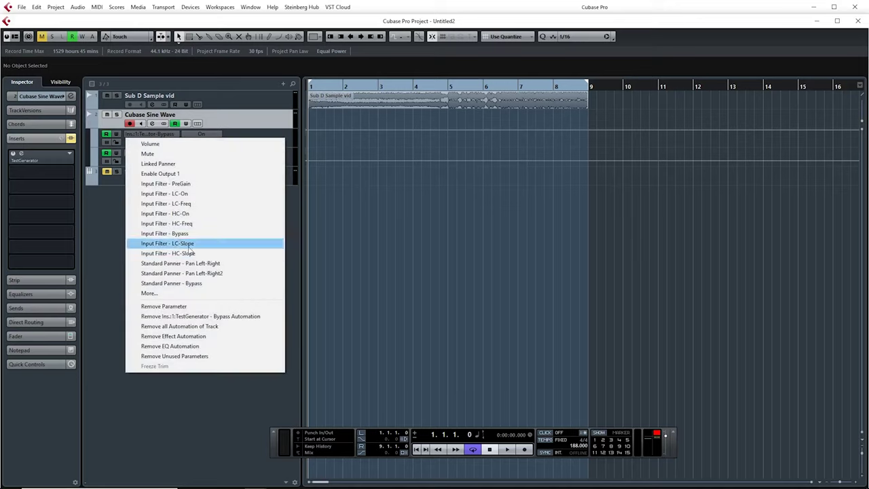
pyautogui.click(192, 297)
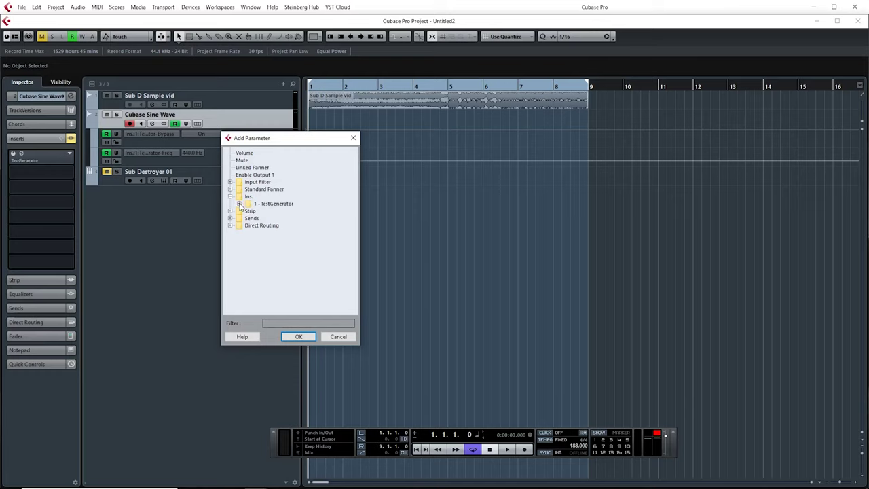
pyautogui.click(239, 204)
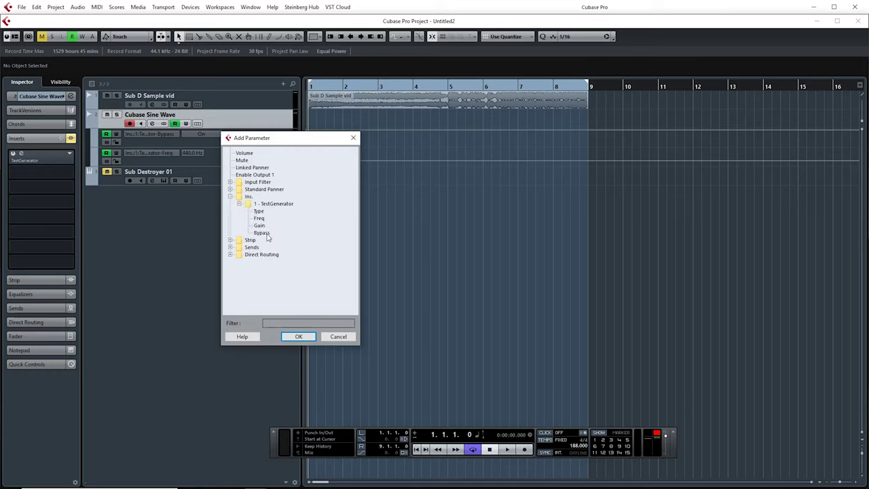
pyautogui.click(343, 336)
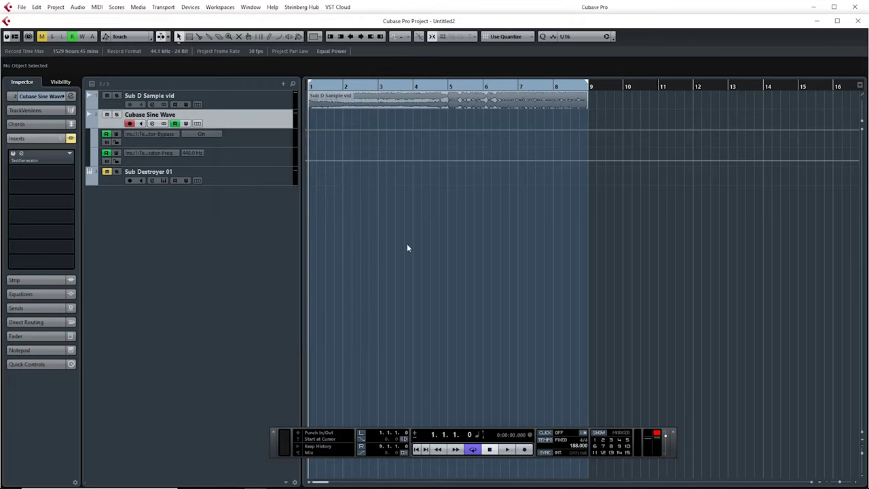
pyautogui.click(452, 133)
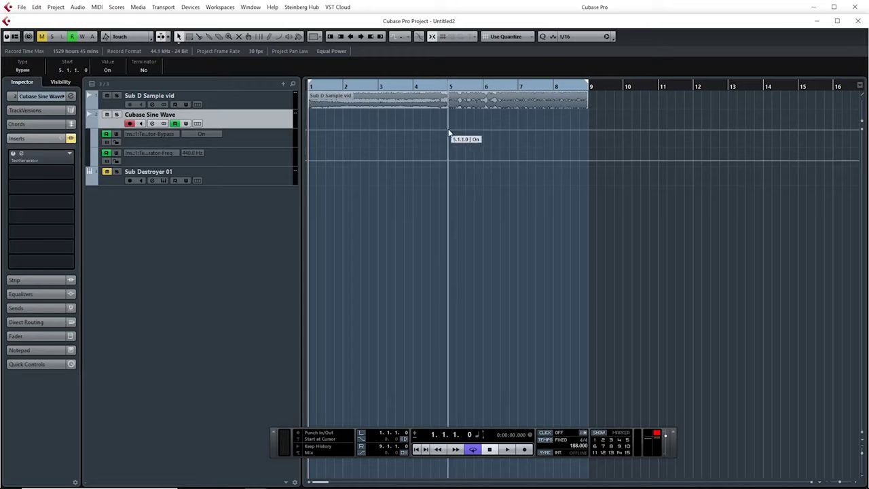
# - Add a Bypass point at bar 7 and drag the bar 5–7 section down to Off
pyautogui.click(522, 128)
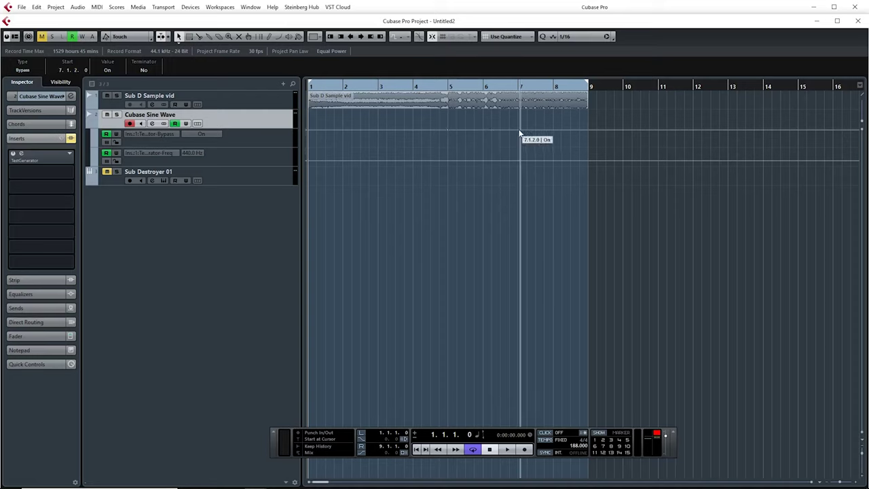
pyautogui.moveTo(462, 133); pyautogui.dragTo(442, 160)
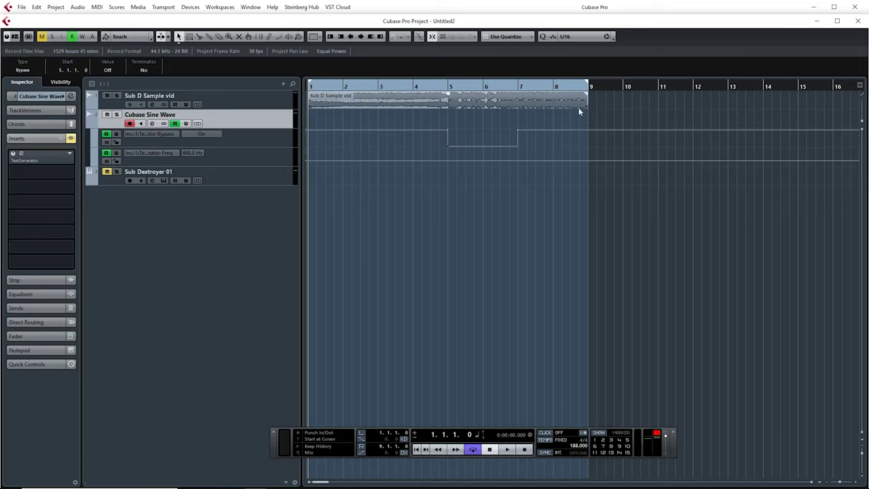
pyautogui.click(156, 162)
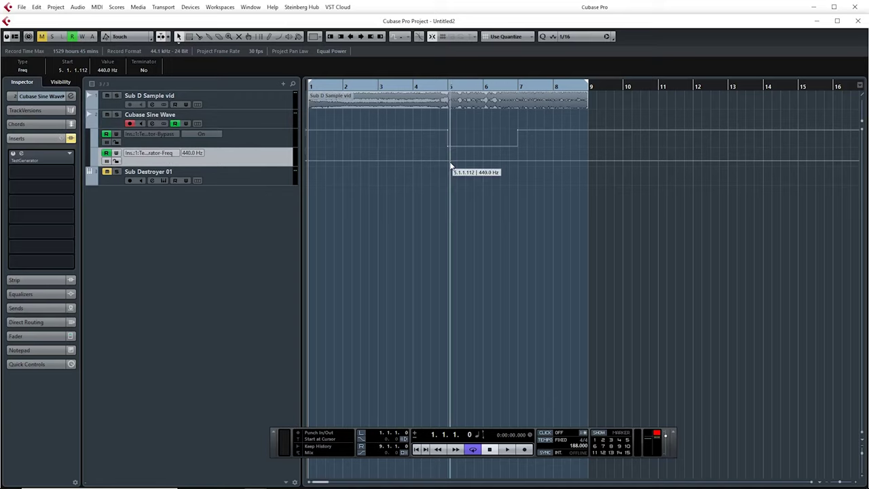
# - Add a Freq point at bar 5 set to 65 Hz and another at bar 7 reading 28.4 Hz
pyautogui.moveTo(450, 165); pyautogui.dragTo(448, 165)
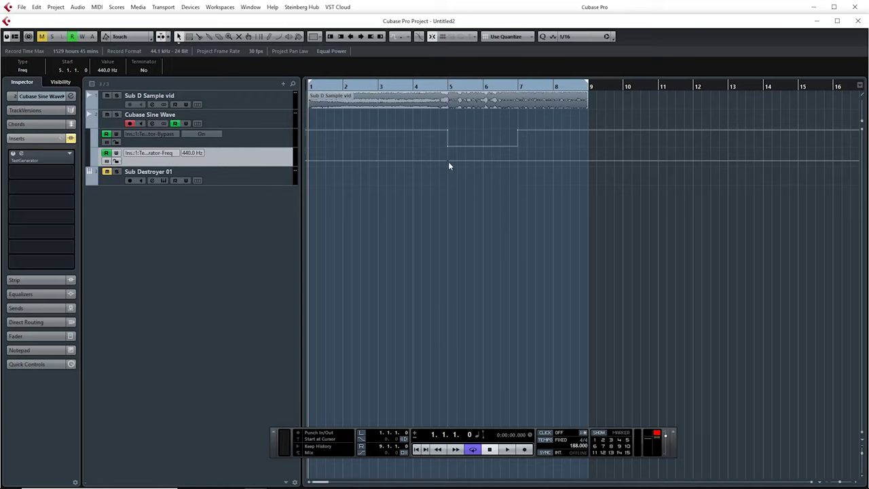
pyautogui.click(105, 71)
pyautogui.write('65')
pyautogui.press('Return')
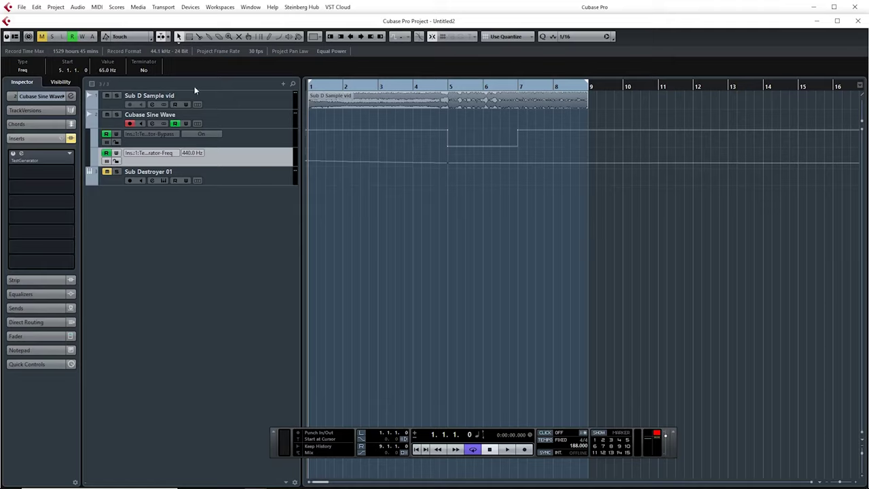
pyautogui.click(520, 163)
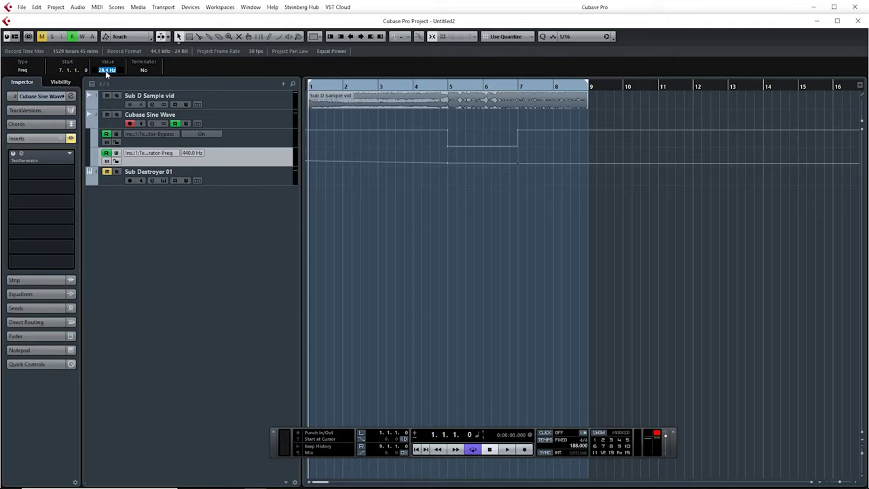
pyautogui.click(417, 292)
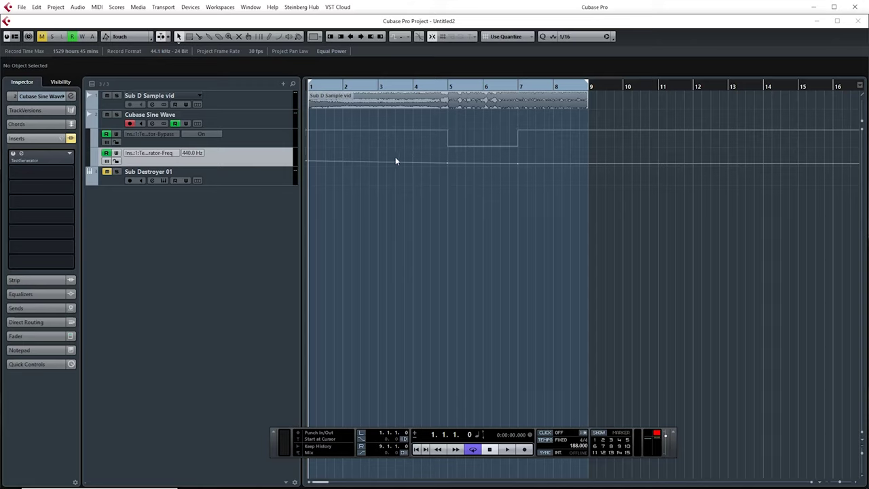
# - Play back the bass drop, then mute the Cubase Sine Wave track
pyautogui.press('space')
pyautogui.click(108, 116)
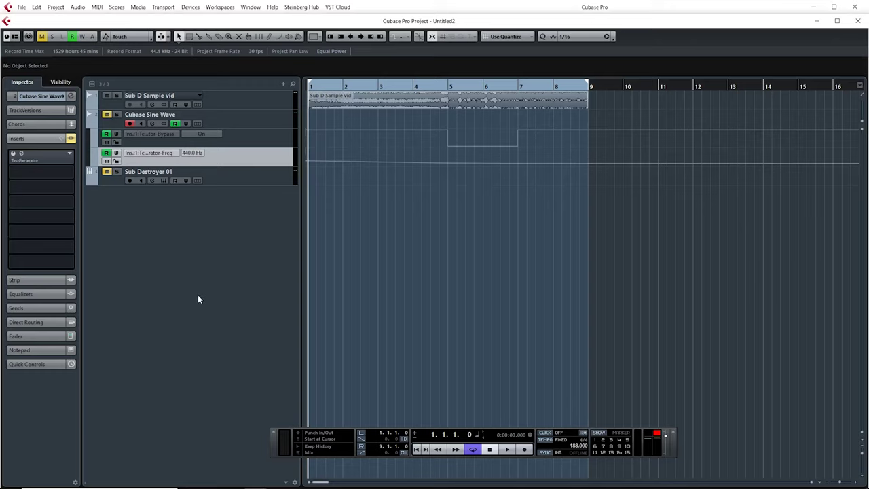
pyautogui.click(116, 183)
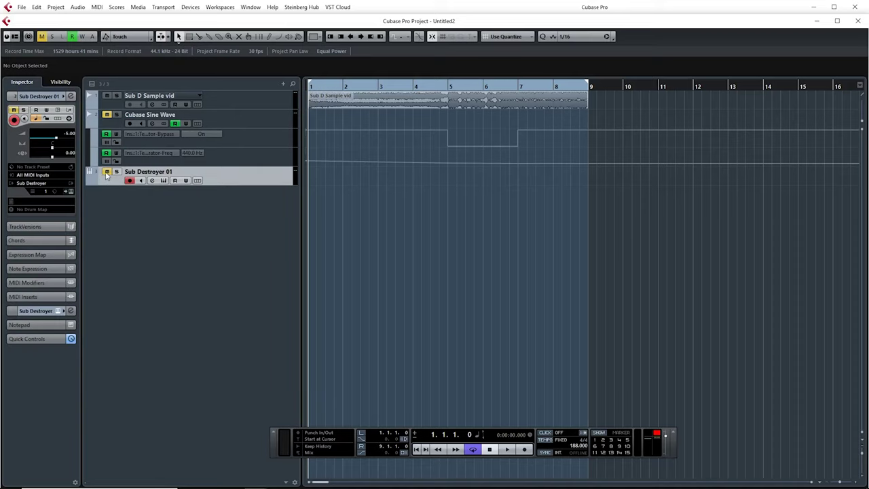
# - Unmute Sub Destroyer 01 and check its Start Frequency and End Frequency (40) values
pyautogui.click(106, 172)
pyautogui.click(71, 191)
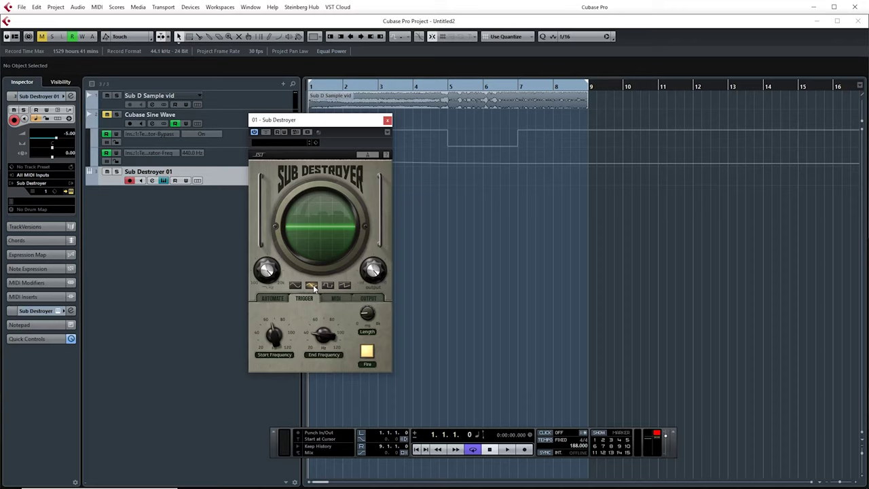
pyautogui.doubleClick(275, 335)
pyautogui.press('Escape')
pyautogui.doubleClick(324, 335)
pyautogui.press('Escape')
# - Check the Length value of 1300, fire a test sub sweep, and close the panel
pyautogui.doubleClick(368, 313)
pyautogui.press('Escape')
pyautogui.click(368, 354)
pyautogui.click(387, 120)
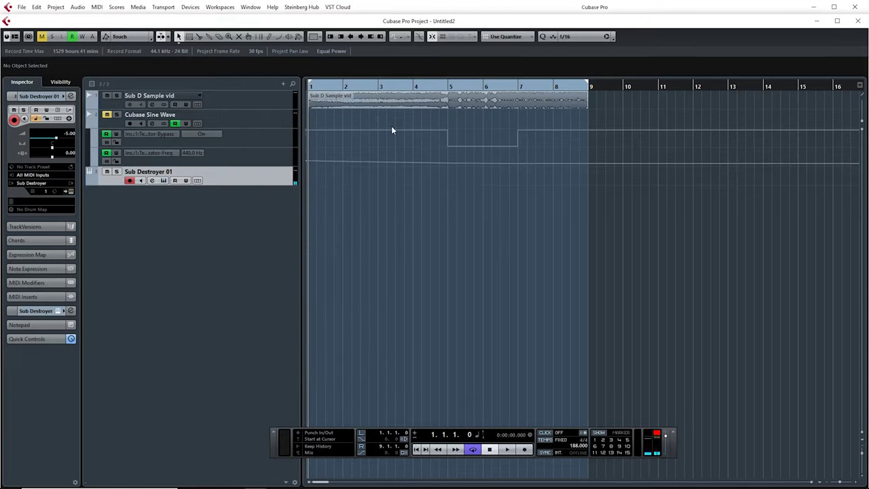
# - Enable Monitor, Read and Write on Sub Destroyer 01 and bring up its panel
pyautogui.click(141, 180)
pyautogui.click(175, 179)
pyautogui.click(186, 180)
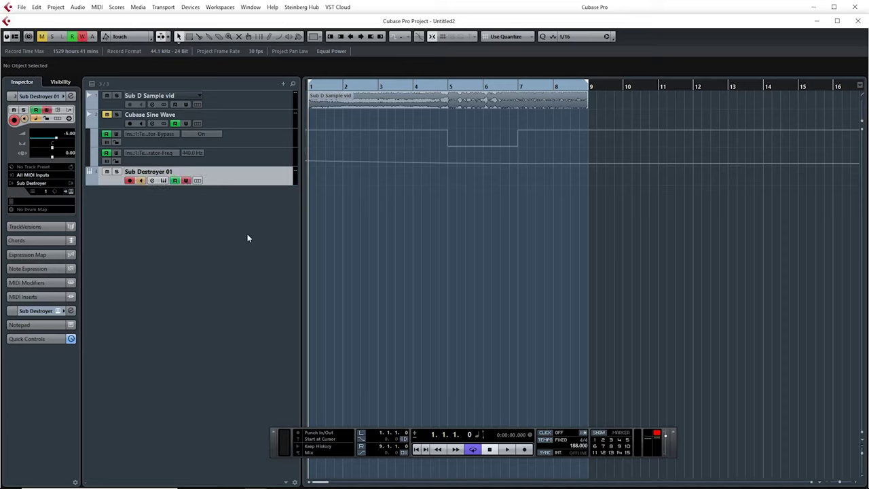
pyautogui.click(69, 192)
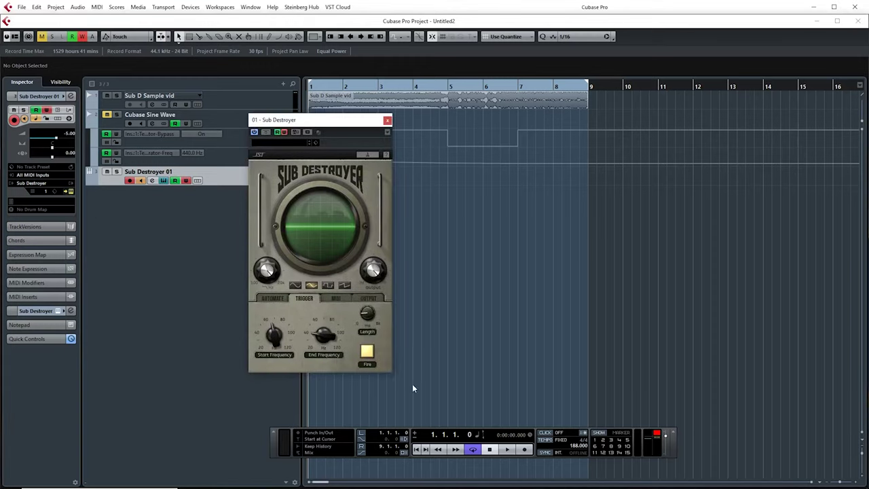
# - Record from the start, fire the sub drop at bar 5, stop, and return to the project start
pyautogui.press('KP_Multiply')
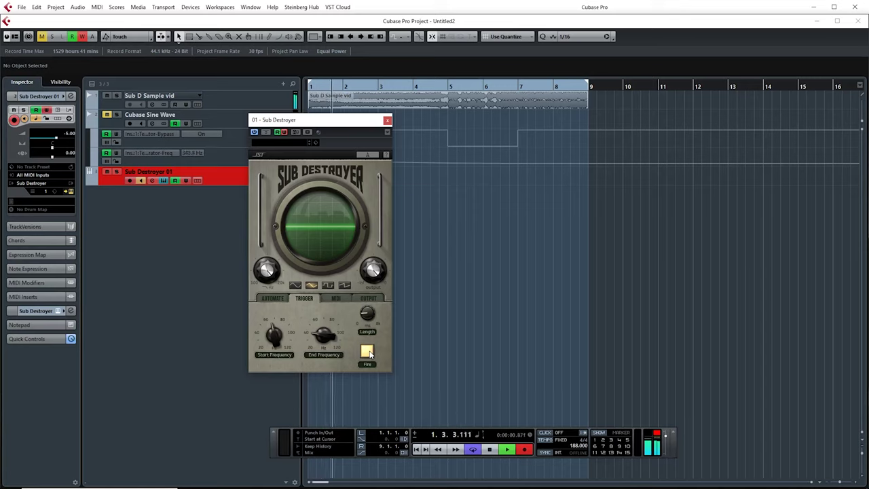
pyautogui.click(368, 352)
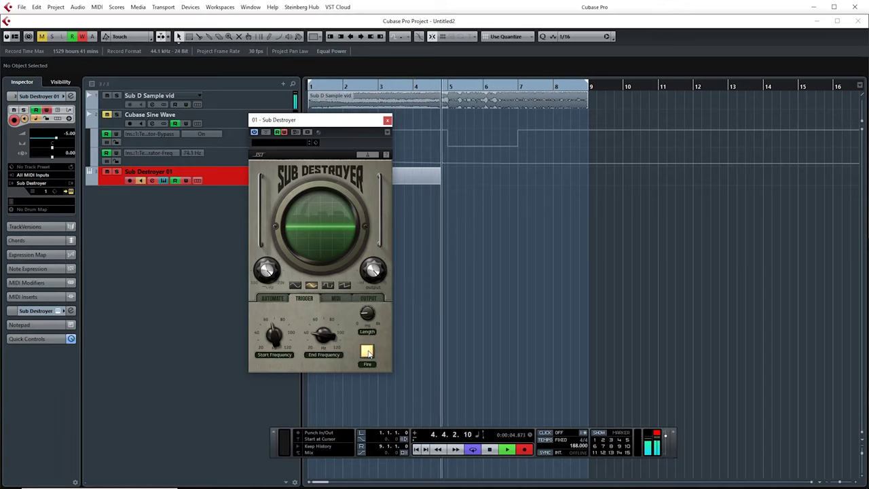
pyautogui.click(367, 352)
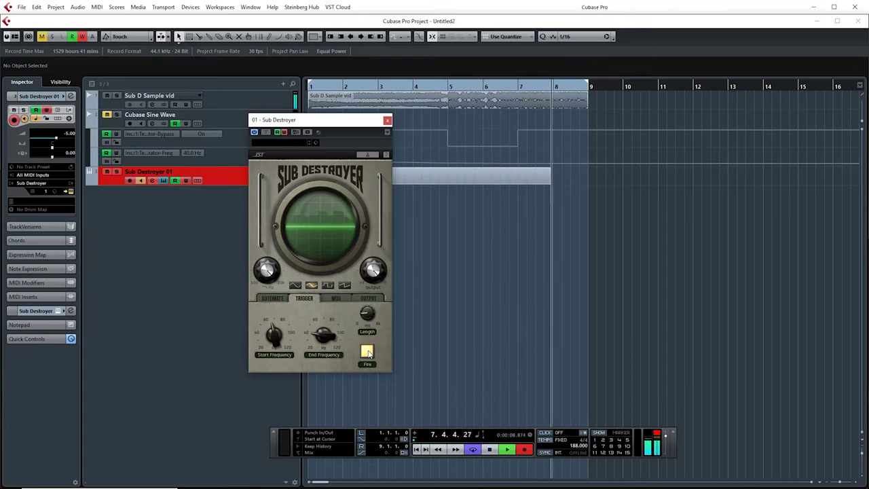
pyautogui.press('space')
pyautogui.press('KP_Decimal')
pyautogui.click(387, 120)
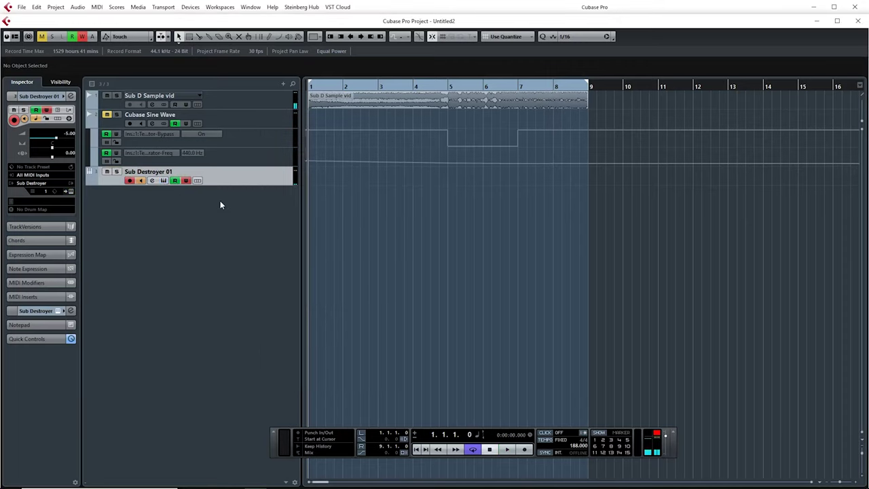
# - Turn off Write, Monitor and Record Enable on Sub Destroyer 01, then play back from bar 1
pyautogui.click(186, 180)
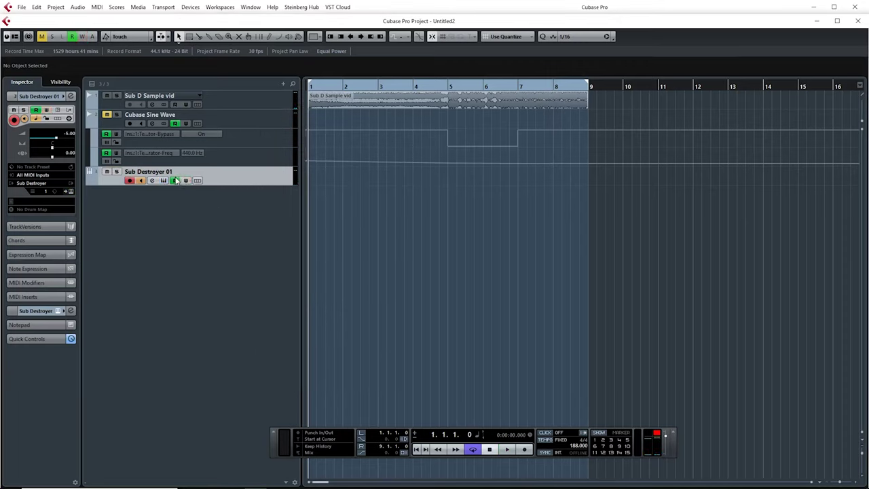
pyautogui.click(141, 181)
pyautogui.click(129, 181)
pyautogui.press('space')
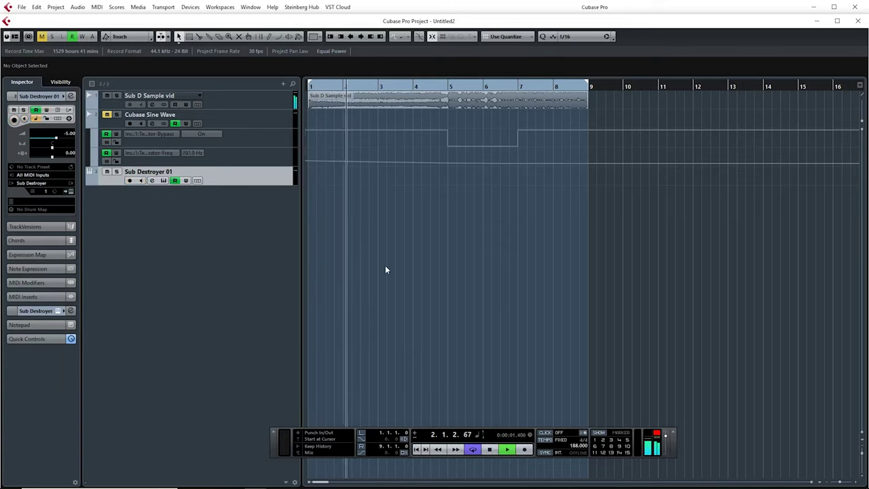